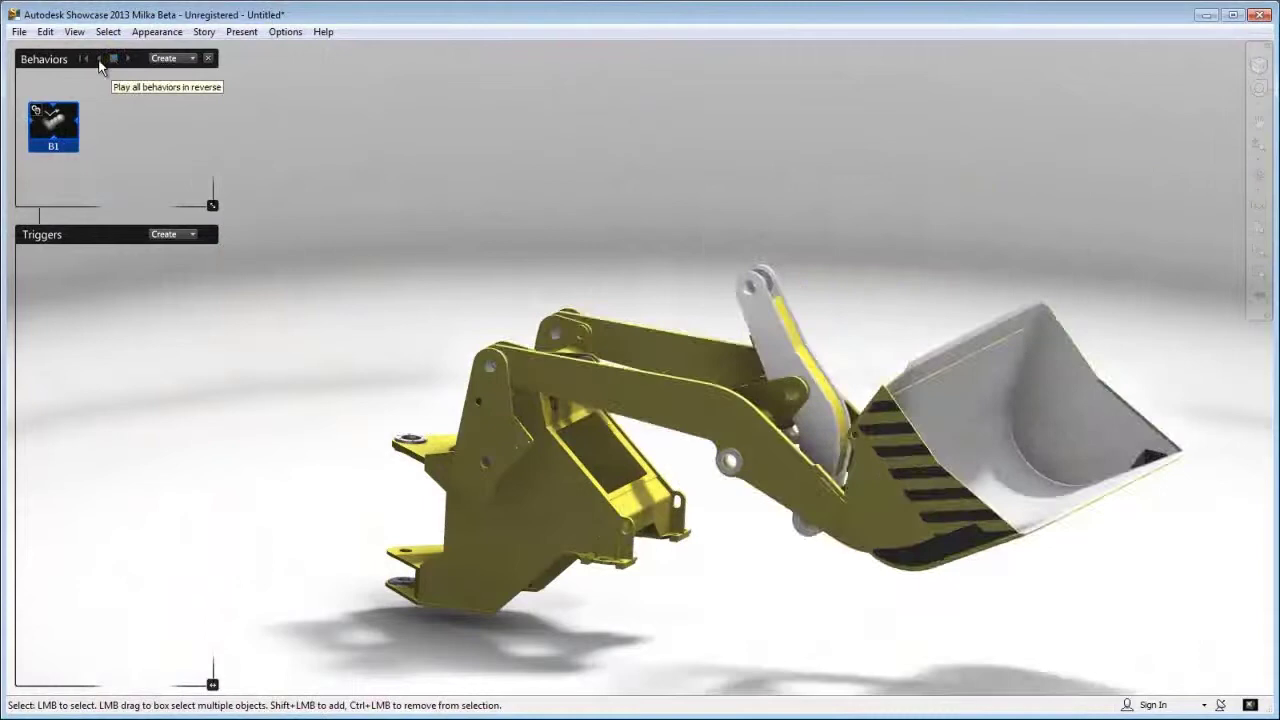
Add and play Shot3, a 10-second cut-in orbit, then fillet-weld the arm face in Inventor
{"action": "left_click", "coordinate": [339, 563]}
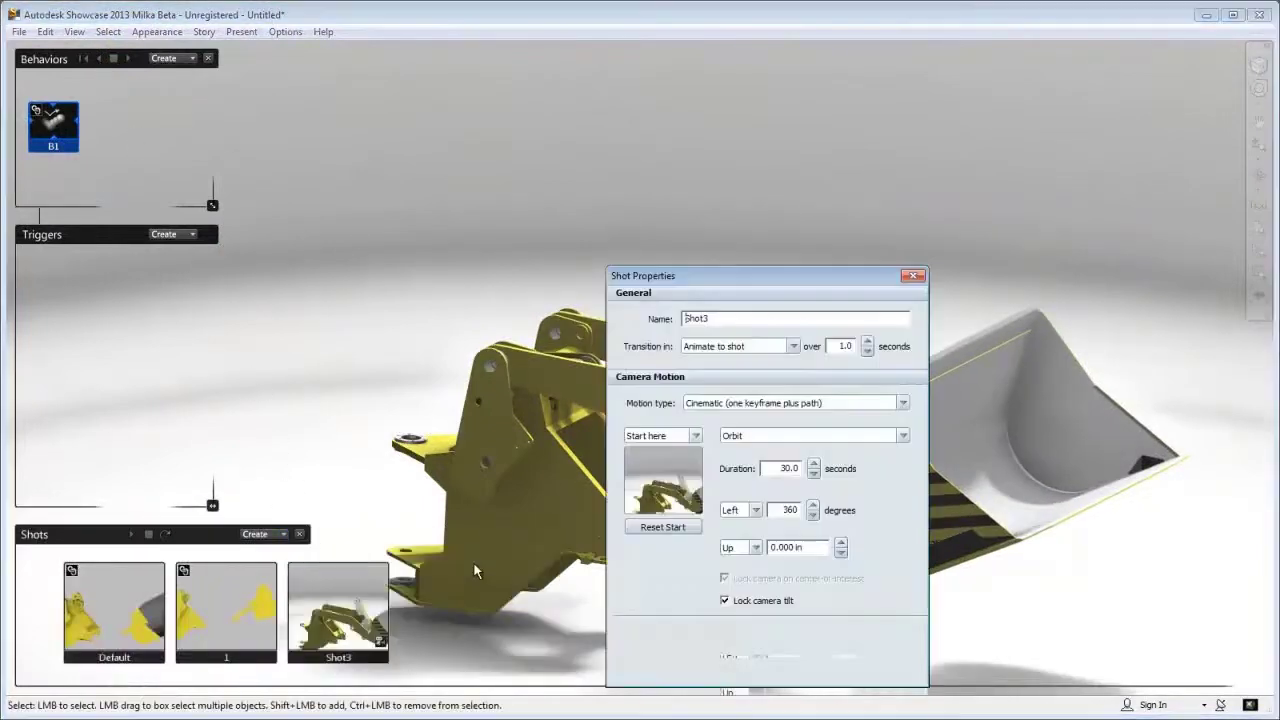
{"action": "left_click", "coordinate": [710, 381]}
{"action": "type", "text": "10"}
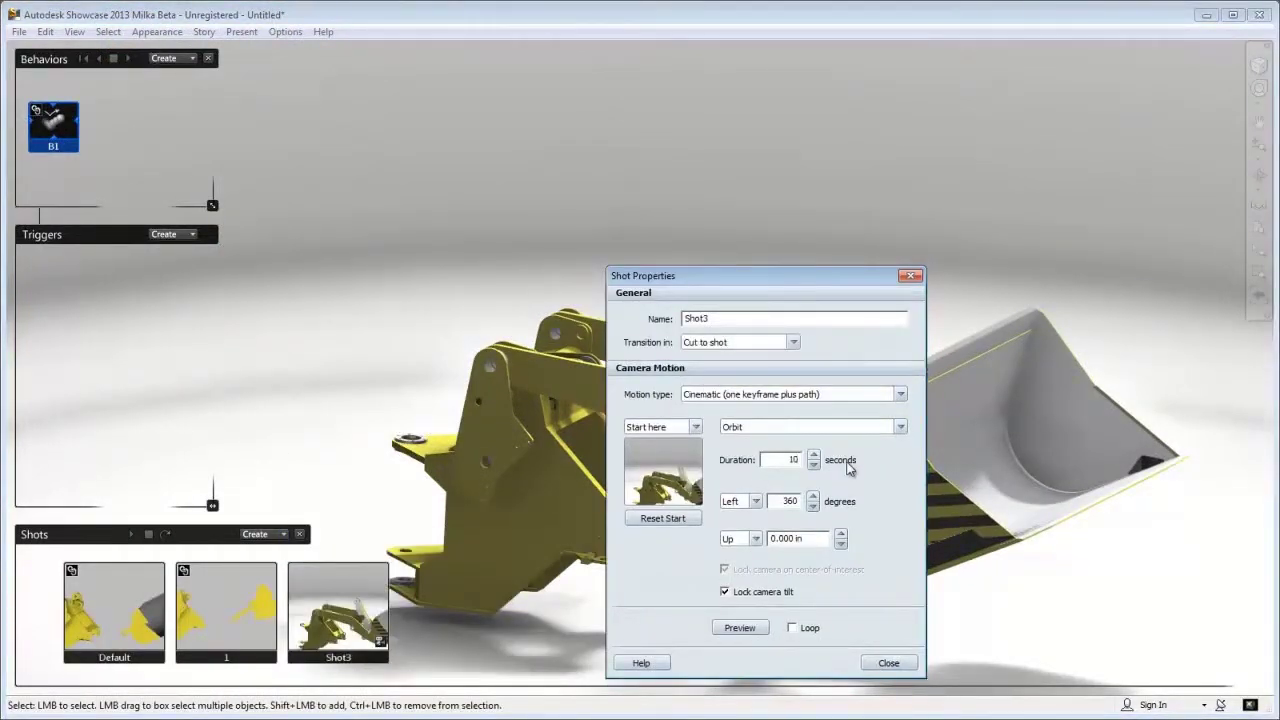
{"action": "left_click", "coordinate": [888, 663]}
{"action": "left_click", "coordinate": [130, 534]}
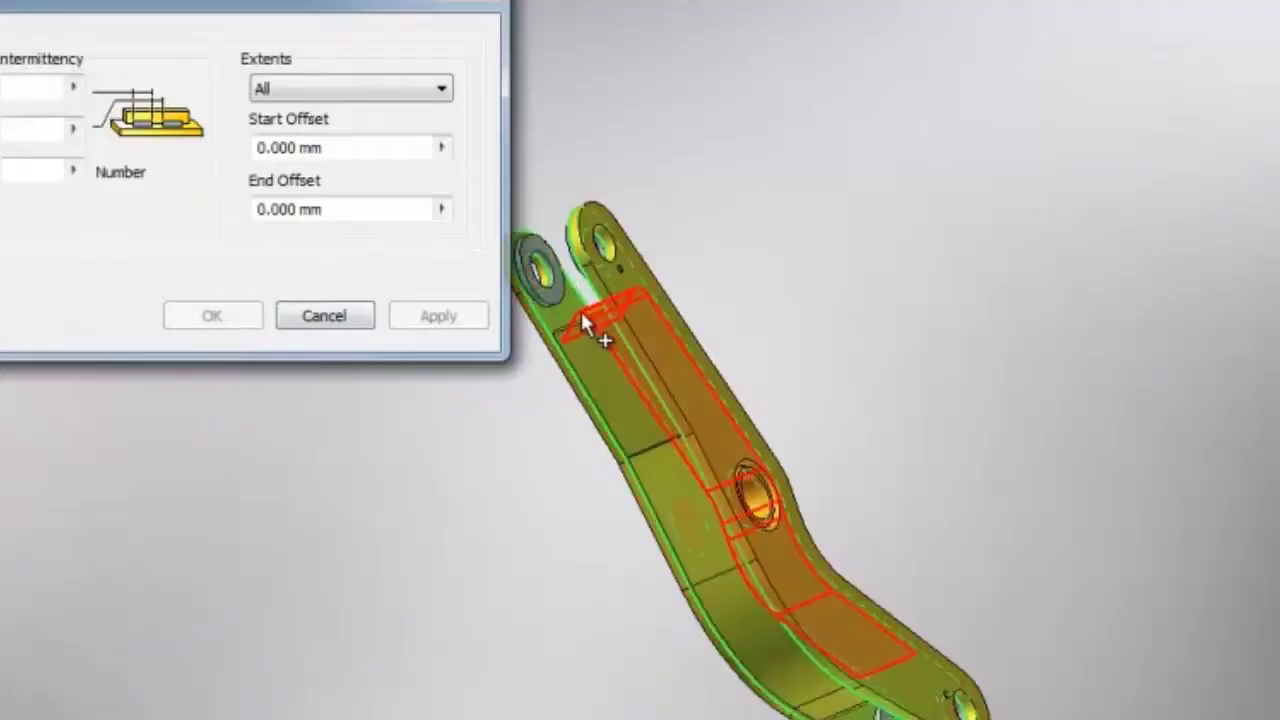
{"action": "left_click", "coordinate": [600, 364]}
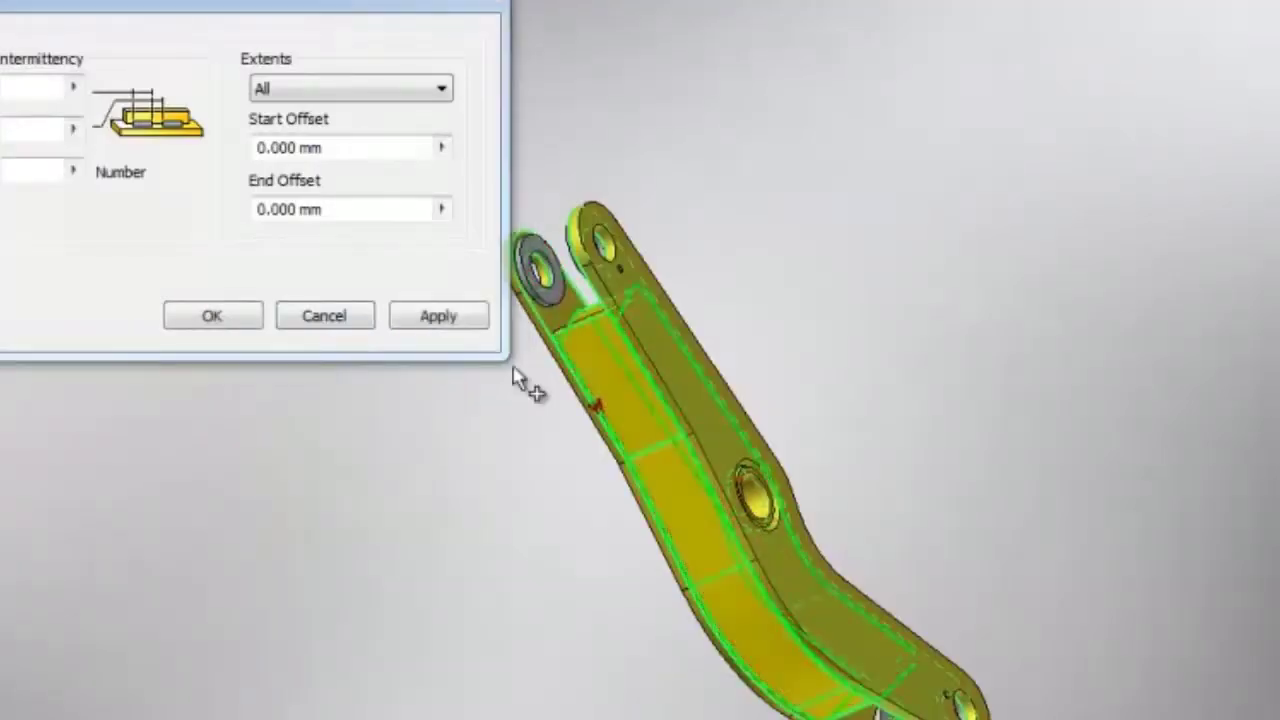
{"action": "left_click", "coordinate": [213, 316]}
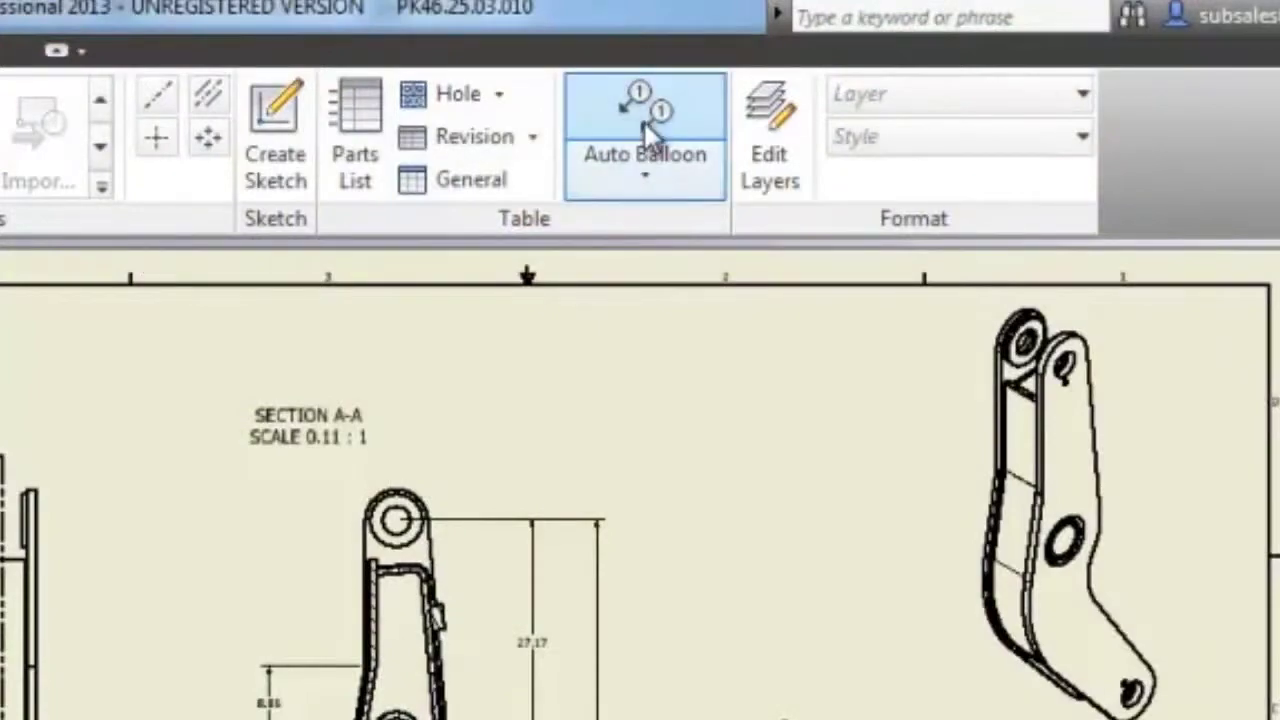
Auto-balloon the arm drawing view with a vertical column of item balloons beside the part
{"action": "left_click", "coordinate": [643, 120]}
{"action": "left_click", "coordinate": [1090, 540]}
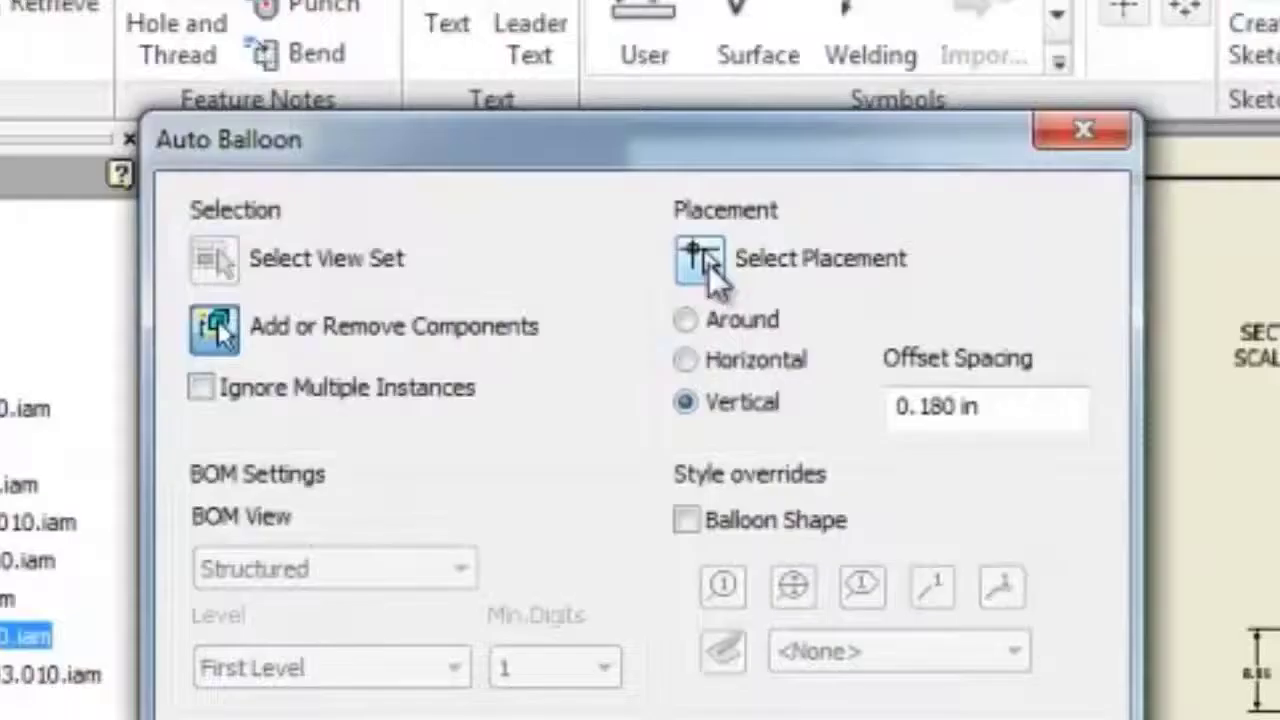
{"action": "left_click", "coordinate": [708, 264]}
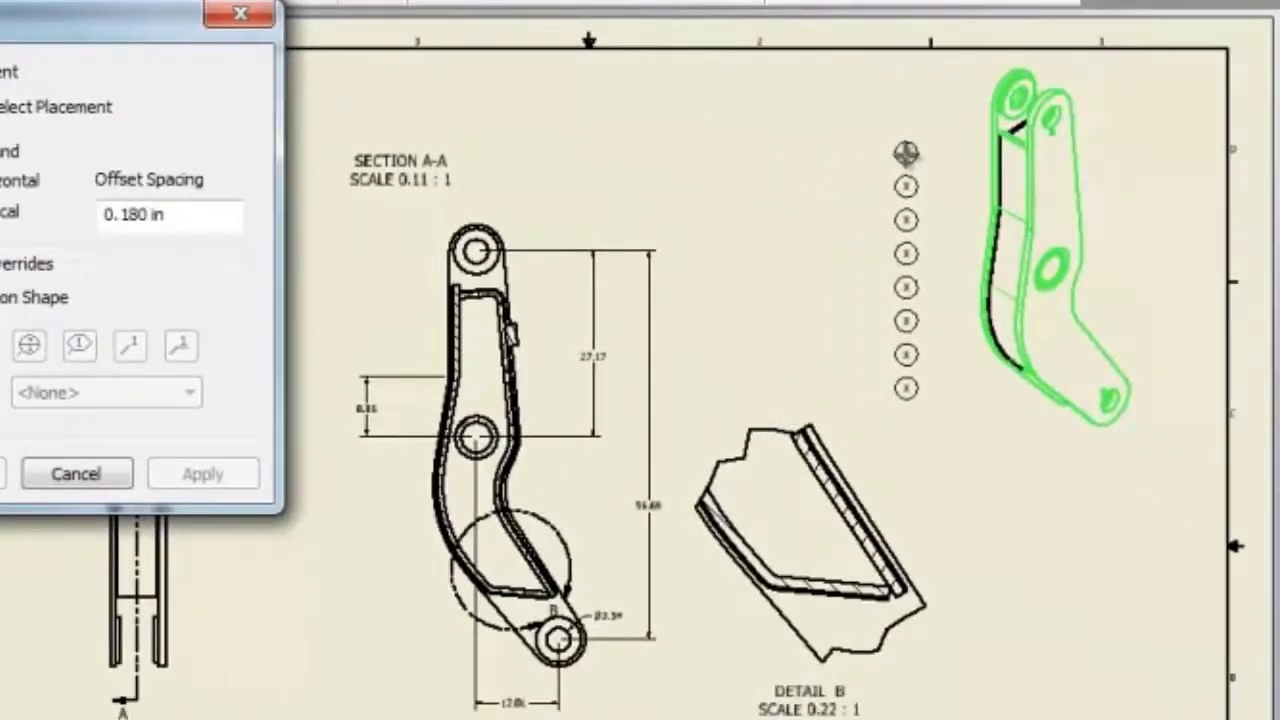
{"action": "left_click", "coordinate": [905, 152]}
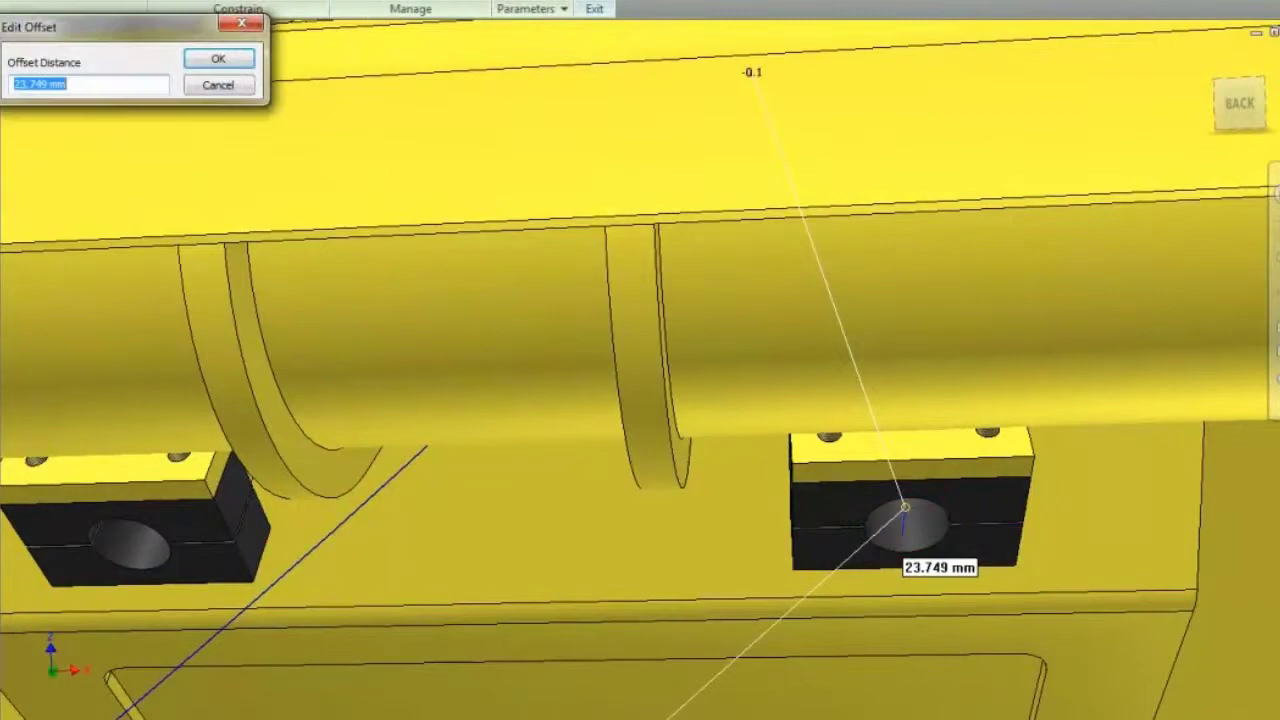
Enter 20 mm as the block face's new offset, replacing 23.749 mm
{"action": "type", "text": "20"}
{"action": "key", "text": "Return"}
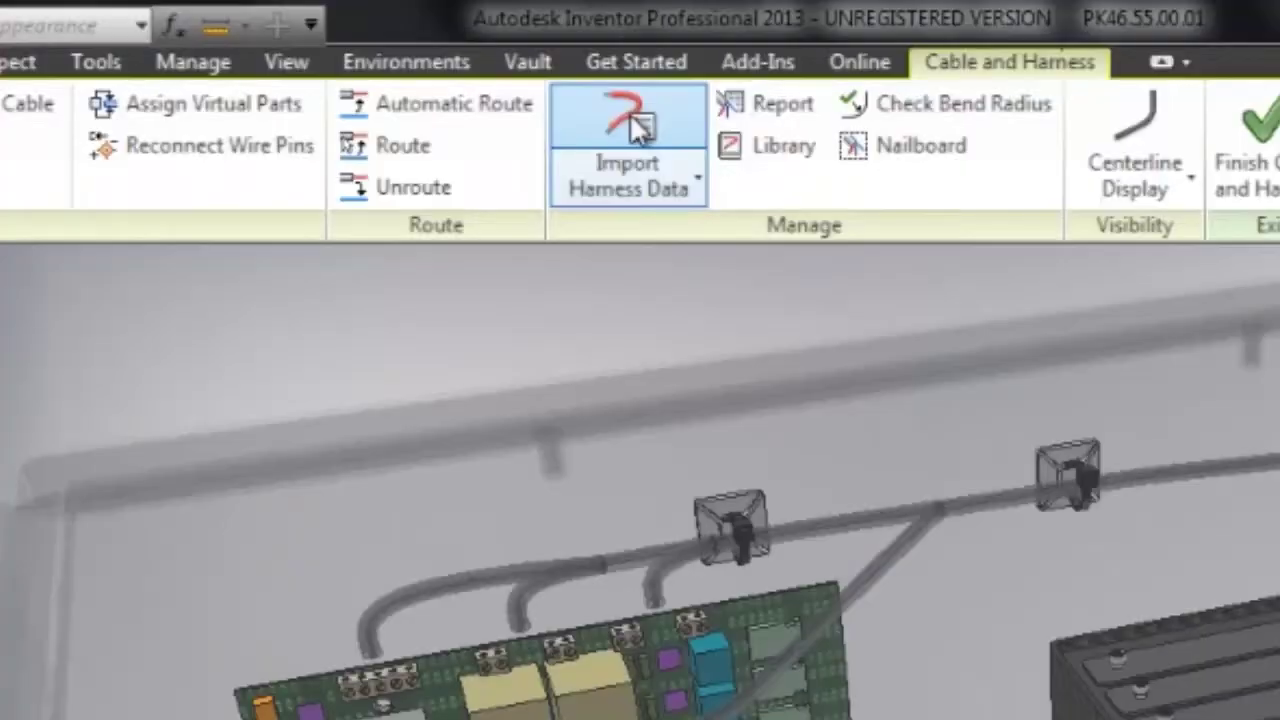
Import the PK46.55.00.01.Harness1 wire data and automatically route all unrouted wires
{"action": "left_click", "coordinate": [513, 66]}
{"action": "left_click", "coordinate": [553, 240]}
{"action": "left_click", "coordinate": [1018, 590]}
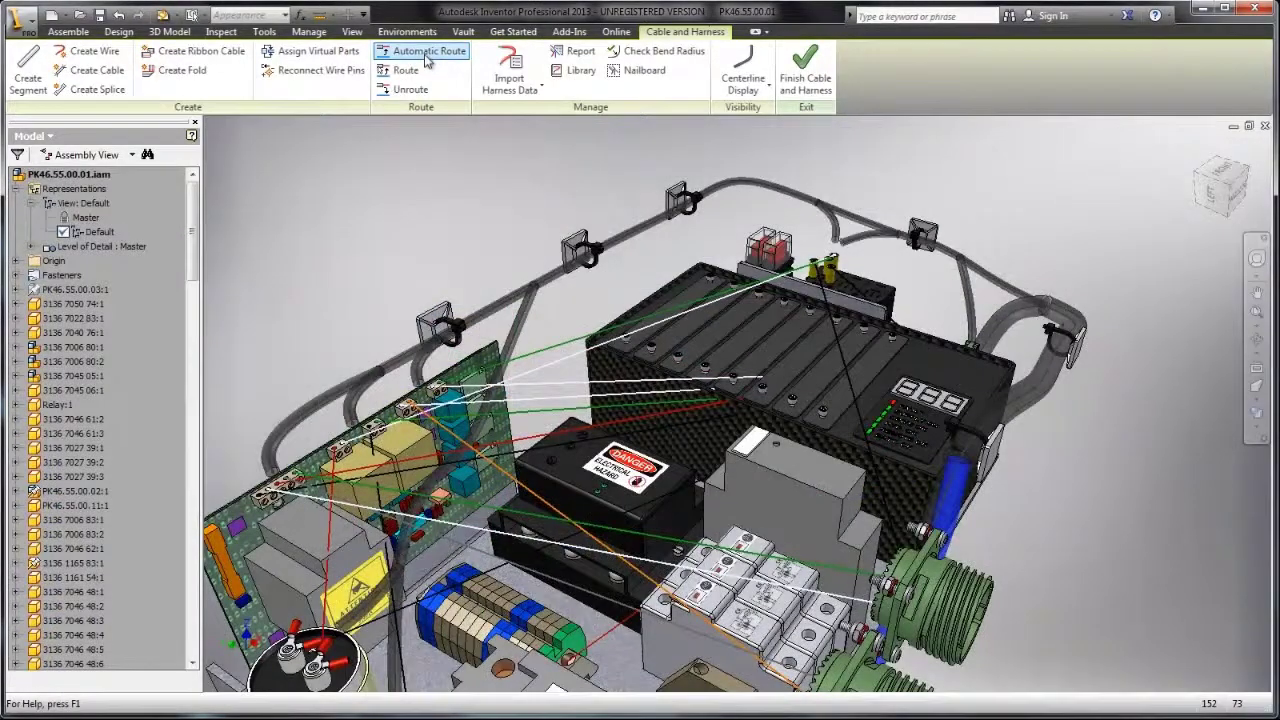
{"action": "left_click", "coordinate": [429, 50]}
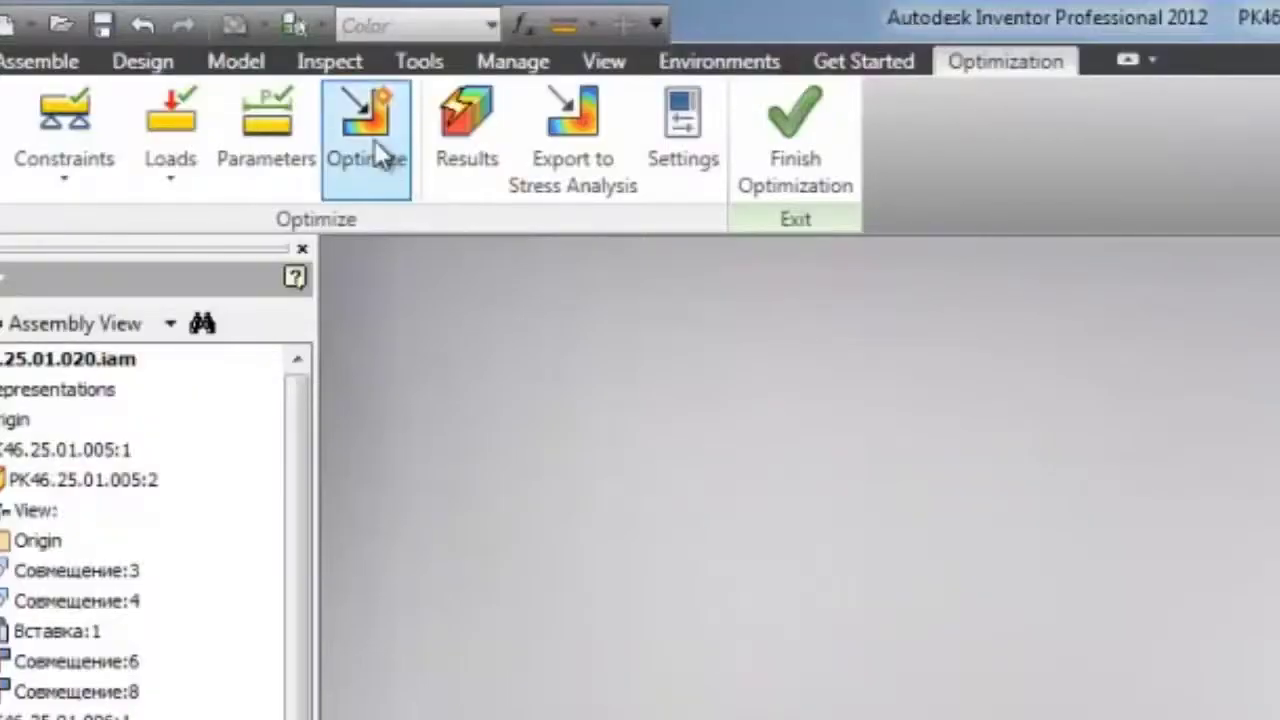
Run the Optimize parametric study on the loader link assembly
{"action": "left_click", "coordinate": [374, 140]}
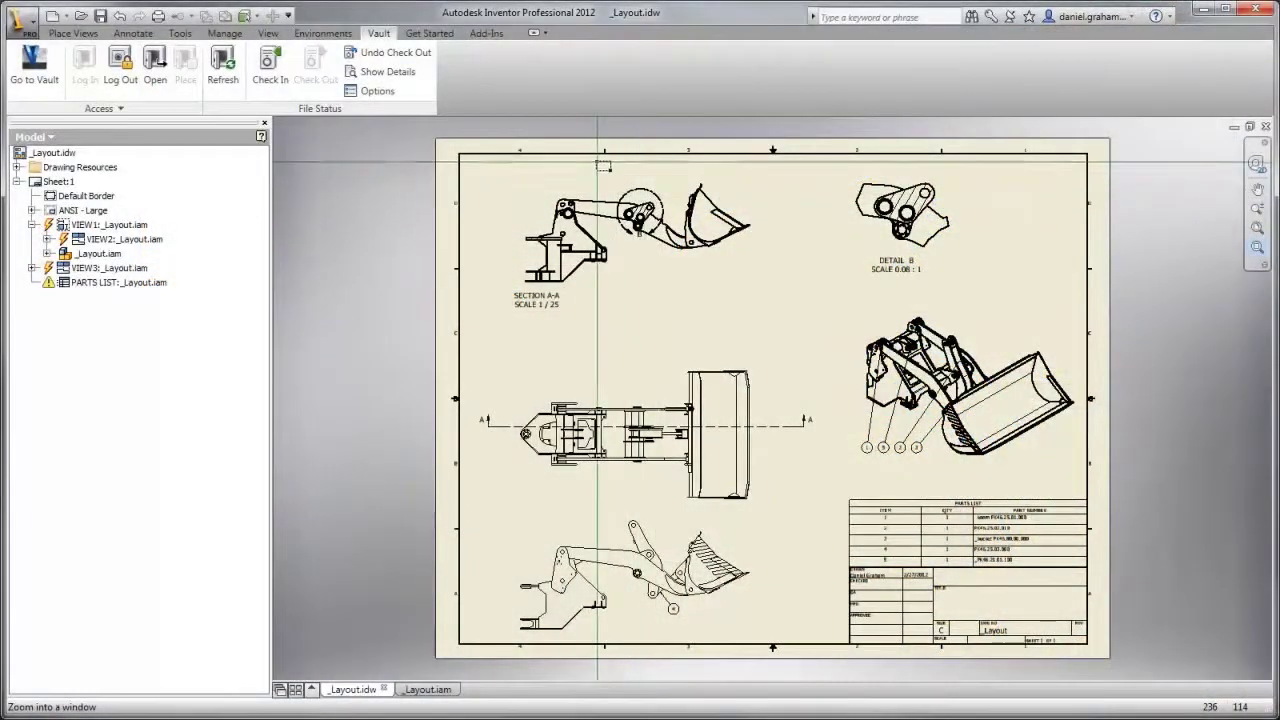
Zoom in on Detail B, switch to _Layout.iam, and begin the Vault check-in
{"action": "left_click", "coordinate": [954, 331]}
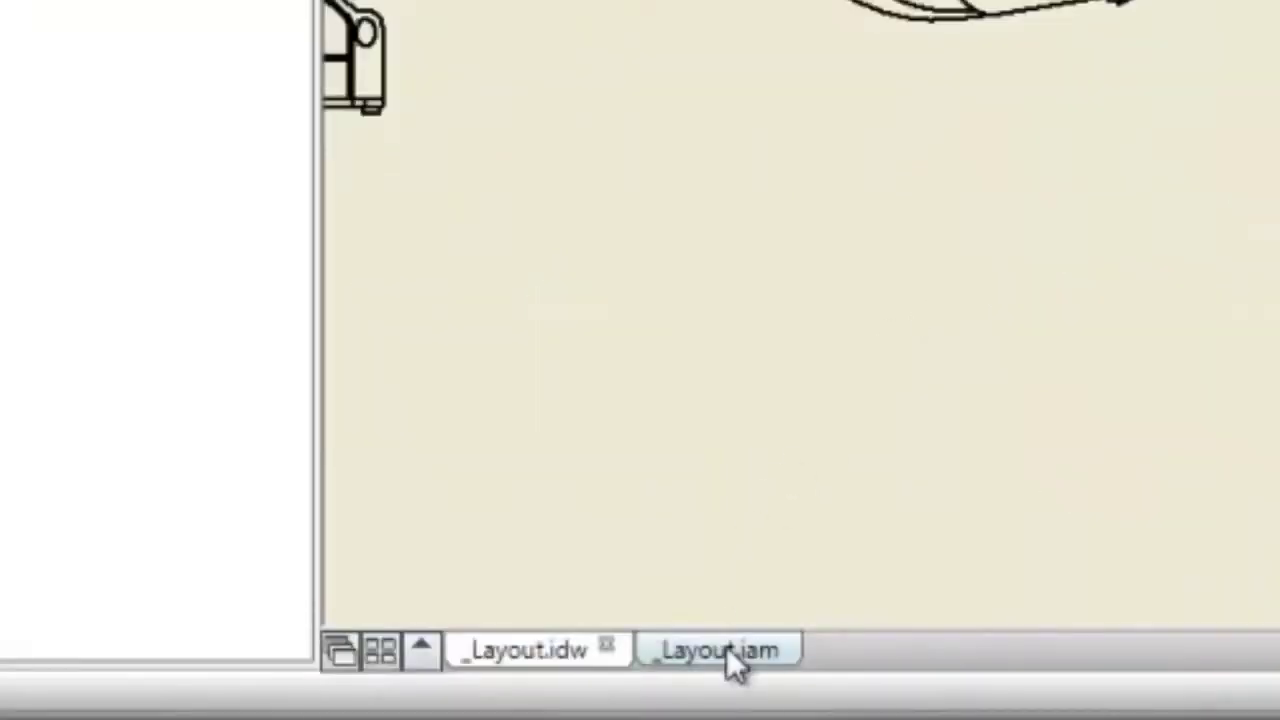
{"action": "left_click", "coordinate": [726, 650]}
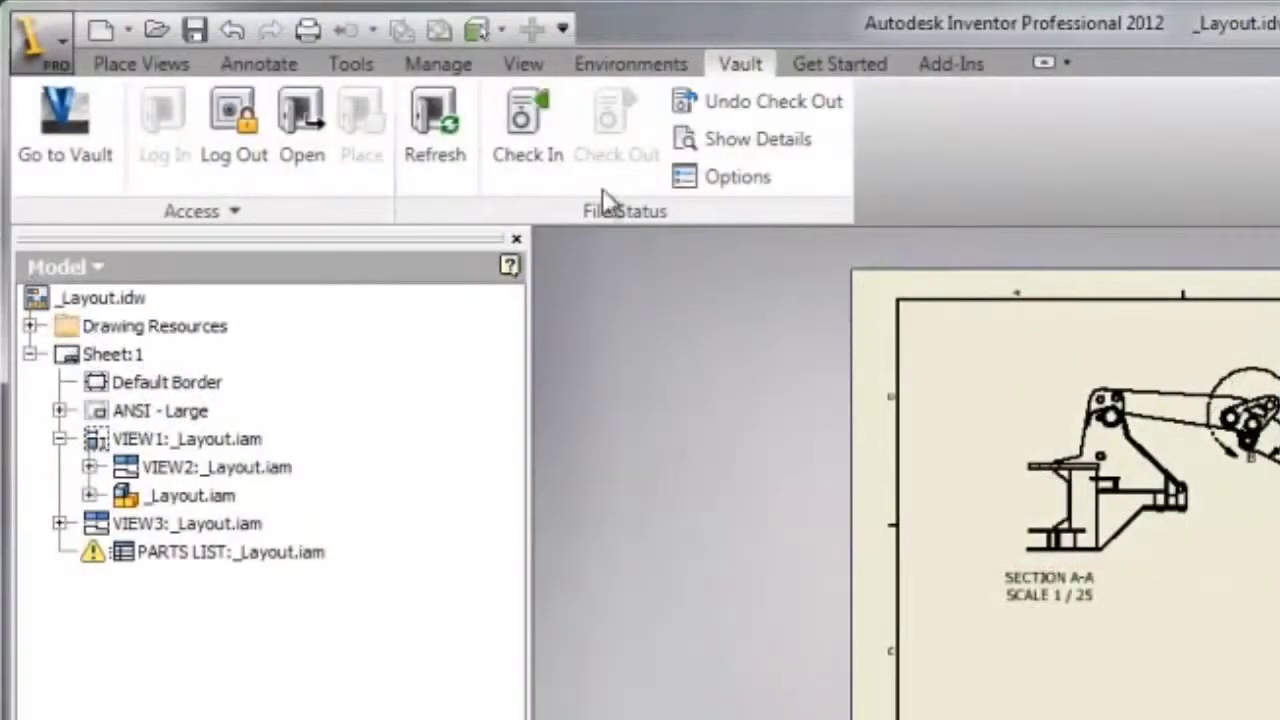
{"action": "left_click", "coordinate": [527, 125]}
{"action": "type", "text": "Document cut for weight saving"}
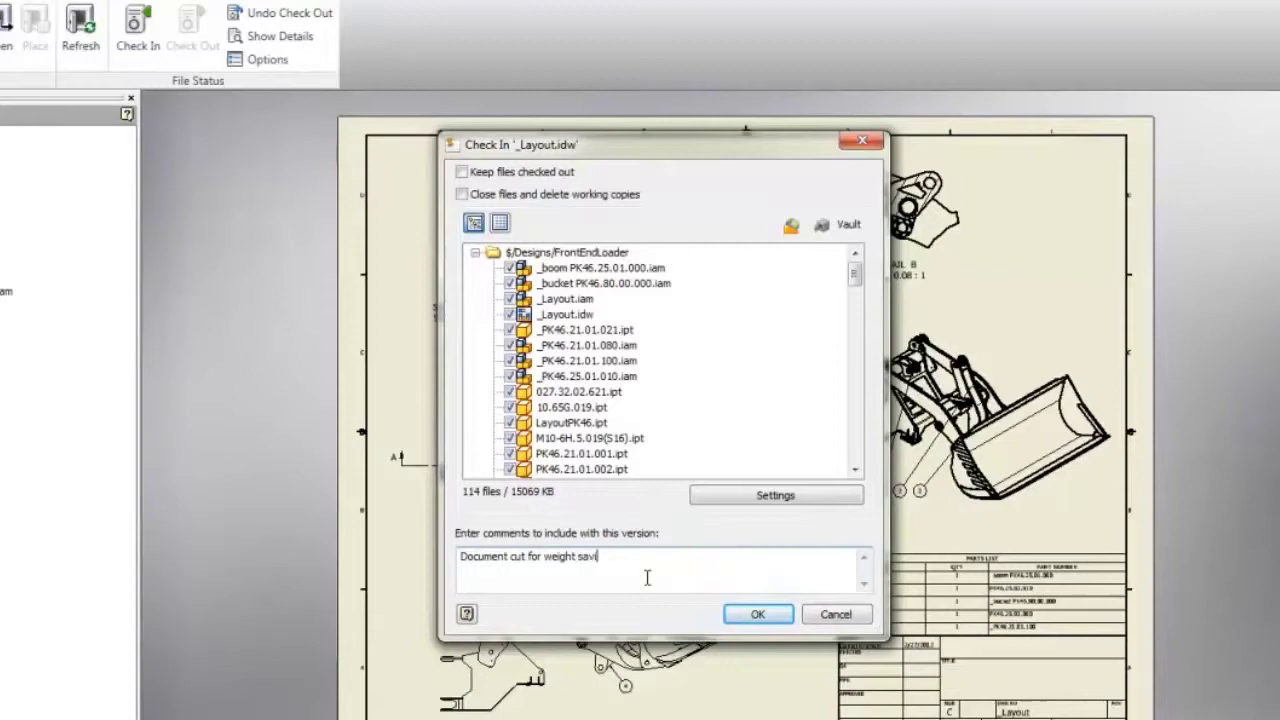
Confirm the check-in, uploading _Layout.idw and its 114 related files to Vault
{"action": "left_click", "coordinate": [759, 614]}
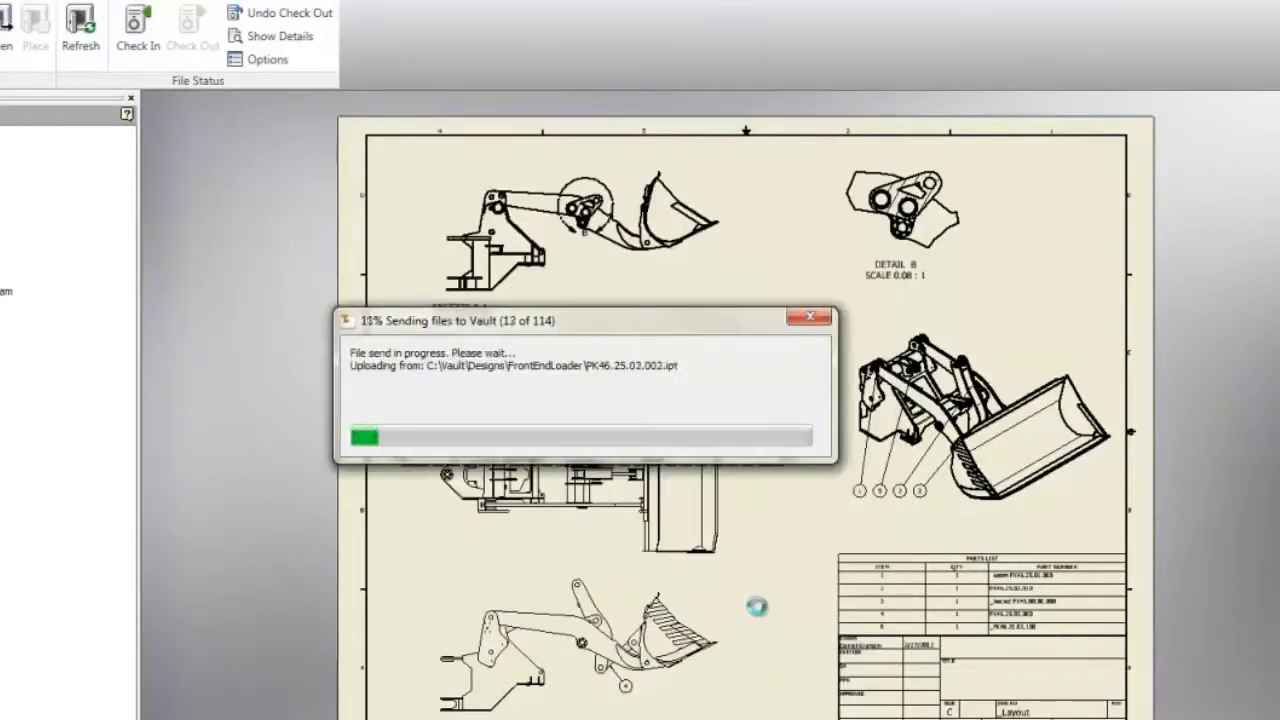